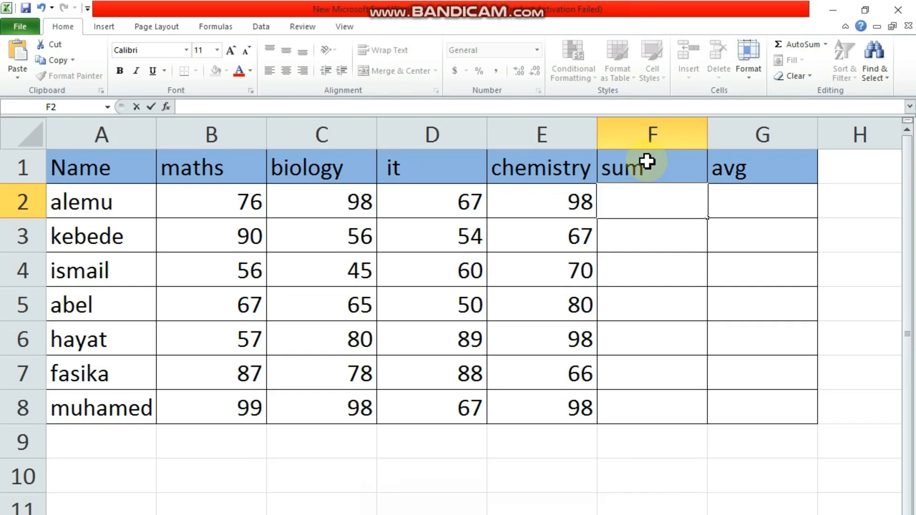
Step: Enter the addition formula =B2+C2+D2+E2 in cell F2 to total the first student's four subject marks
type("+")
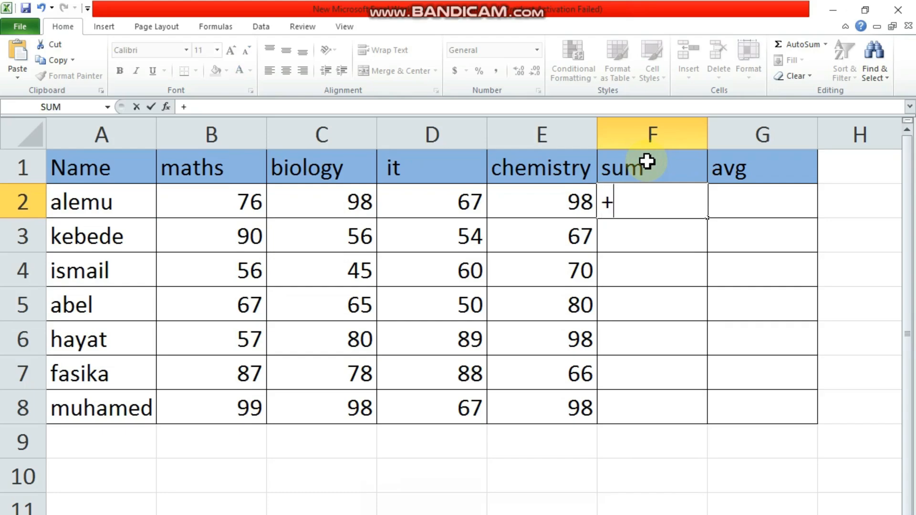
key("BackSpace")
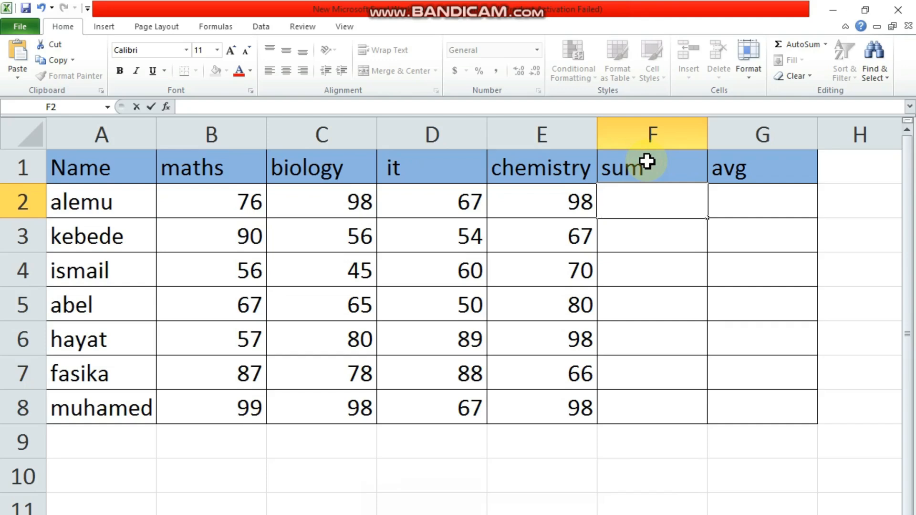
type("=")
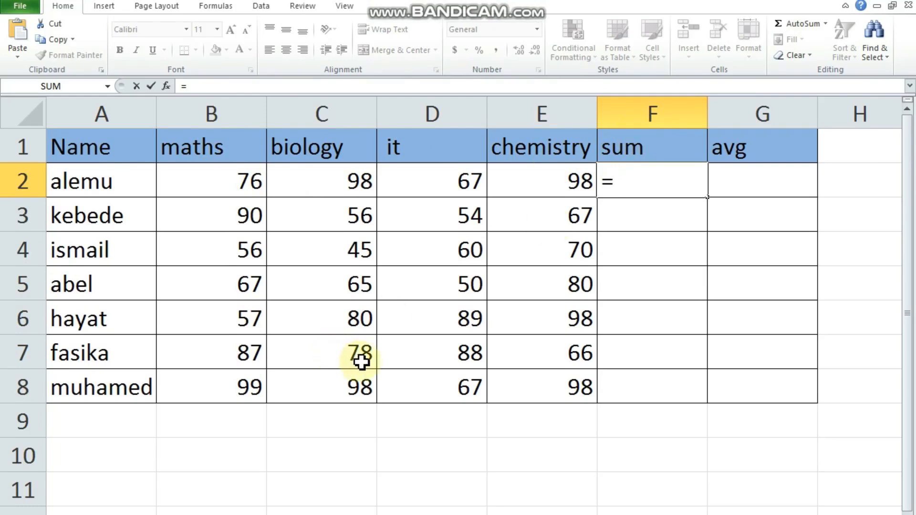
left_click(220, 184)
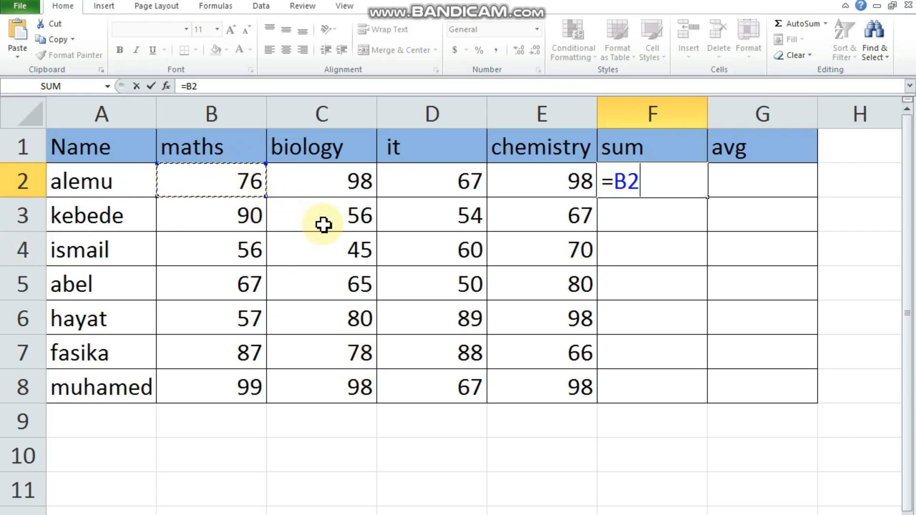
type("+")
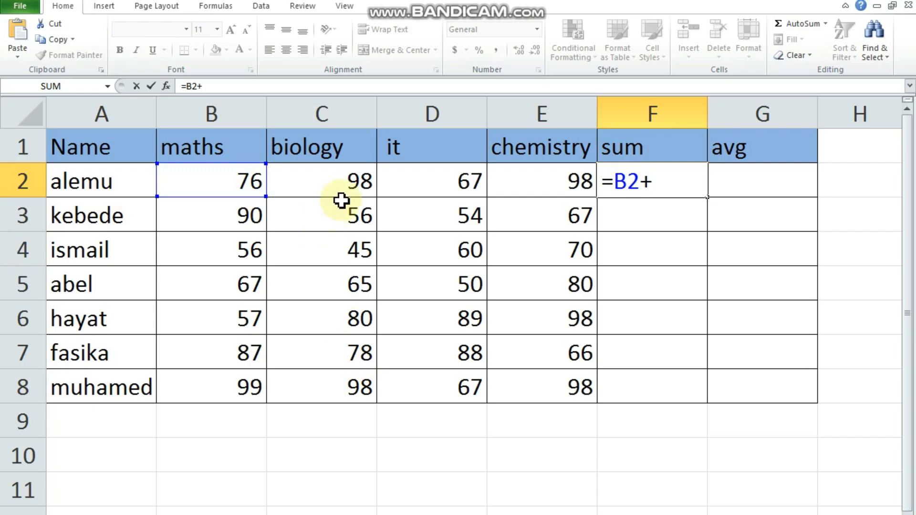
left_click(325, 191)
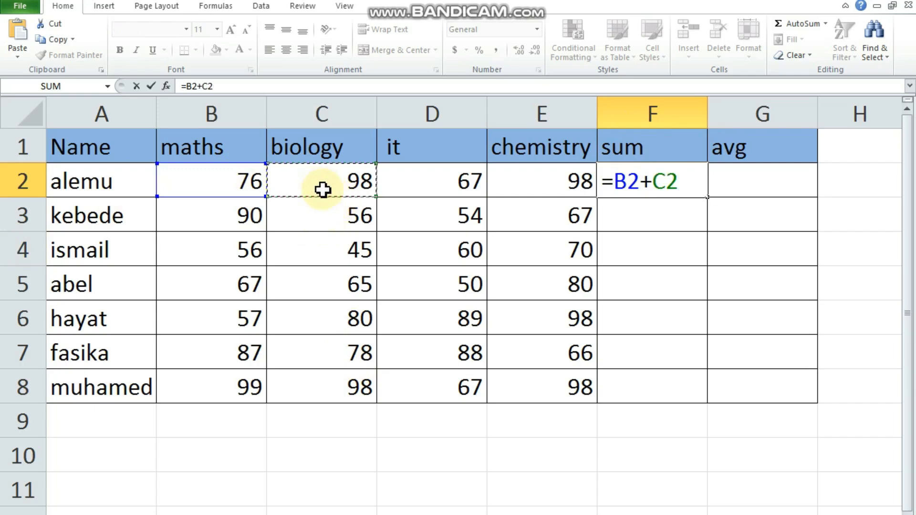
type("+")
left_click(434, 187)
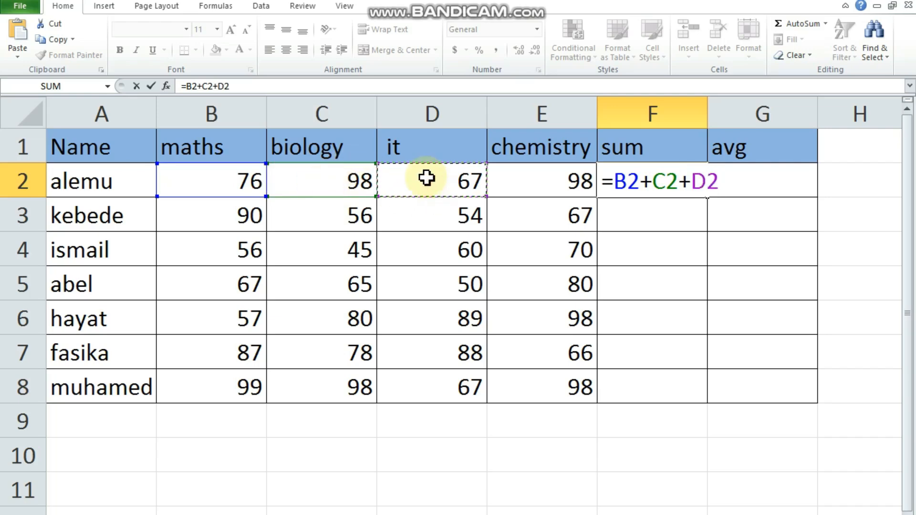
type("+")
left_click(538, 184)
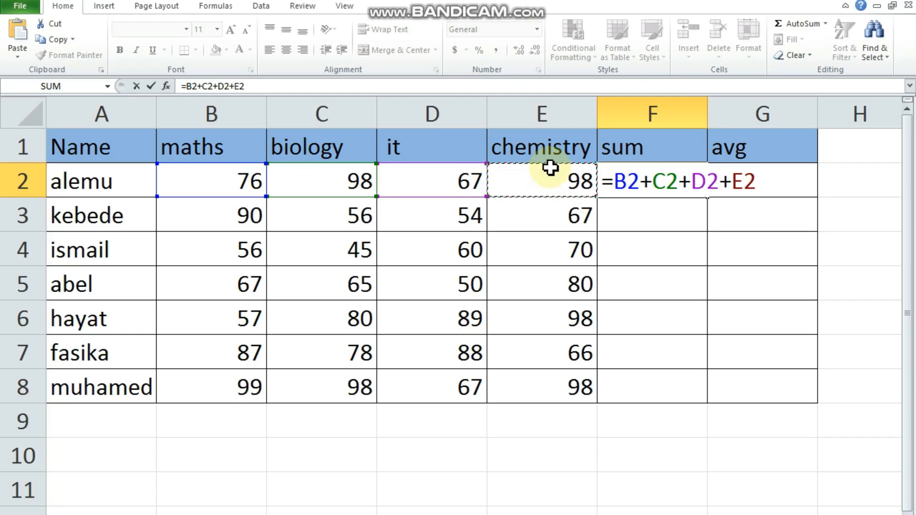
key("Return")
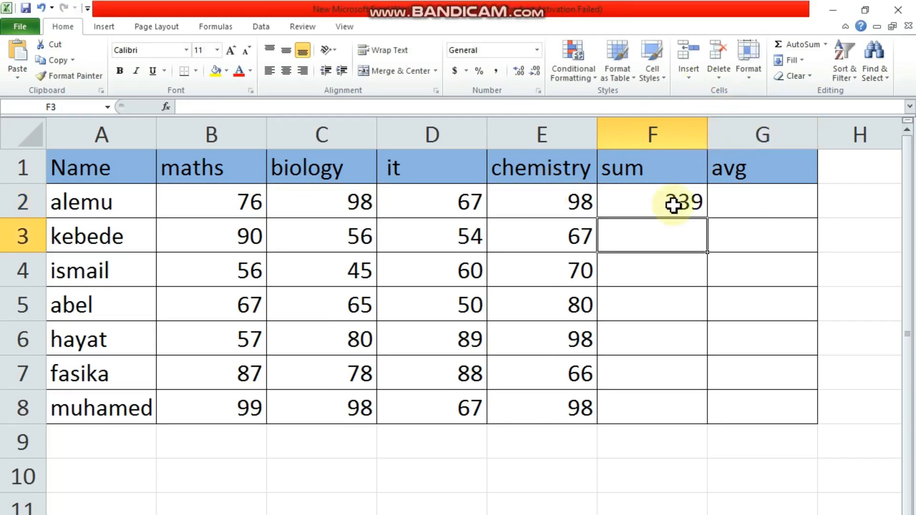
Step: Fill the F2 addition formula down through F8 and undo the fill
left_click(675, 186)
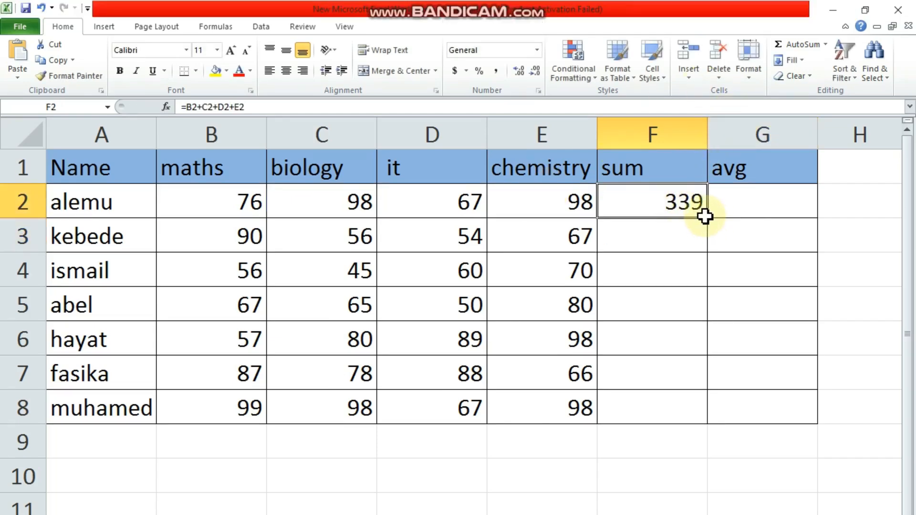
left_click_drag(704, 217, 664, 385)
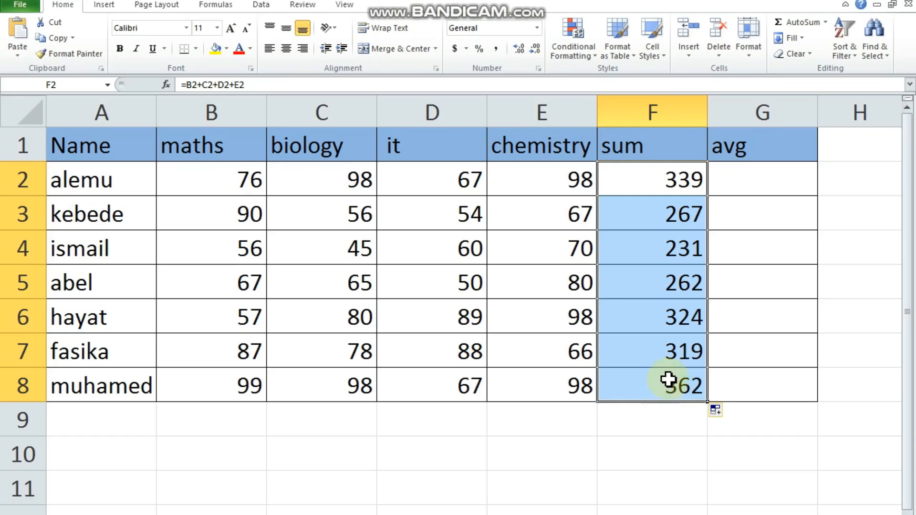
left_click(673, 188)
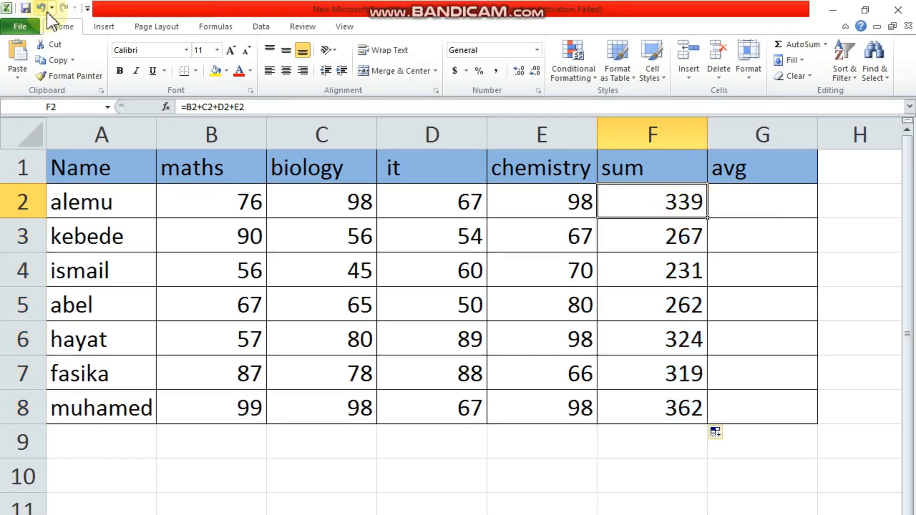
left_click(41, 8)
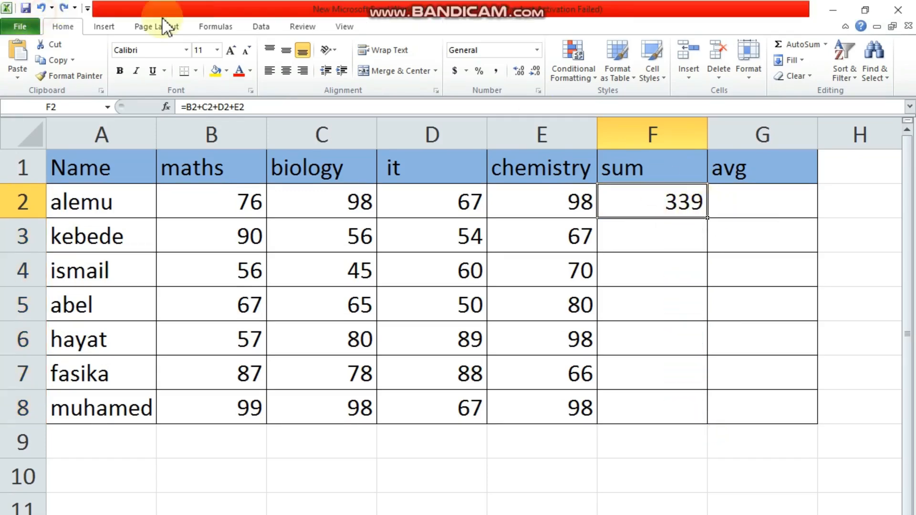
Step: Auto-fill the F2 addition formula down the sum column again, and undo both the fill and the F2 formula
double_click(706, 218)
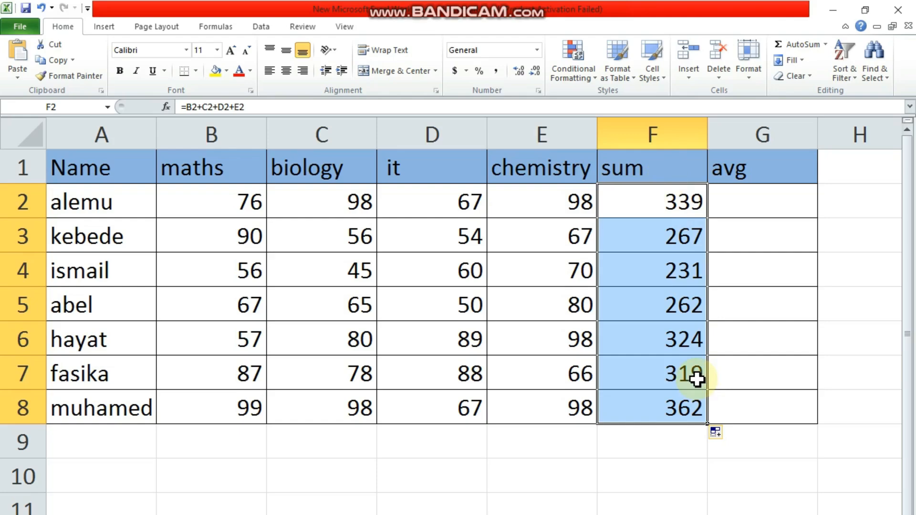
left_click(41, 8)
left_click(45, 7)
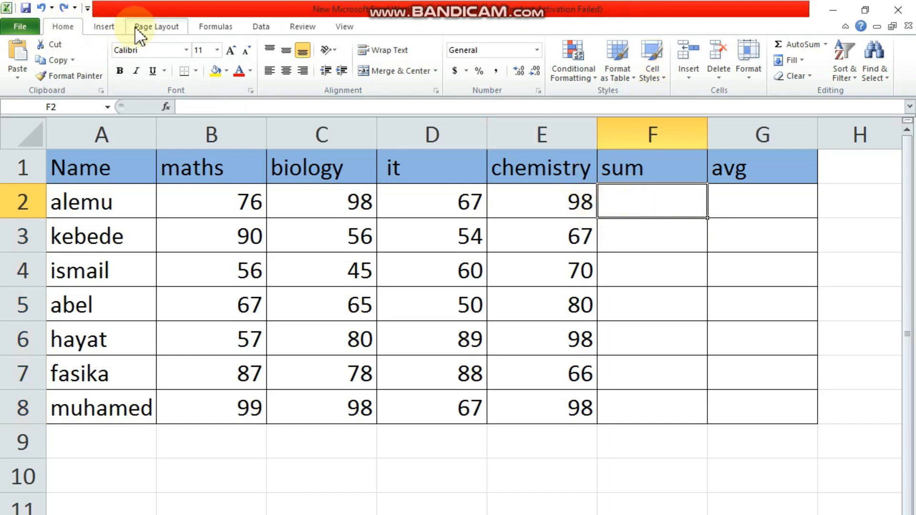
Step: Insert an AutoSum total of B2:E2 in cell F2
left_click(215, 27)
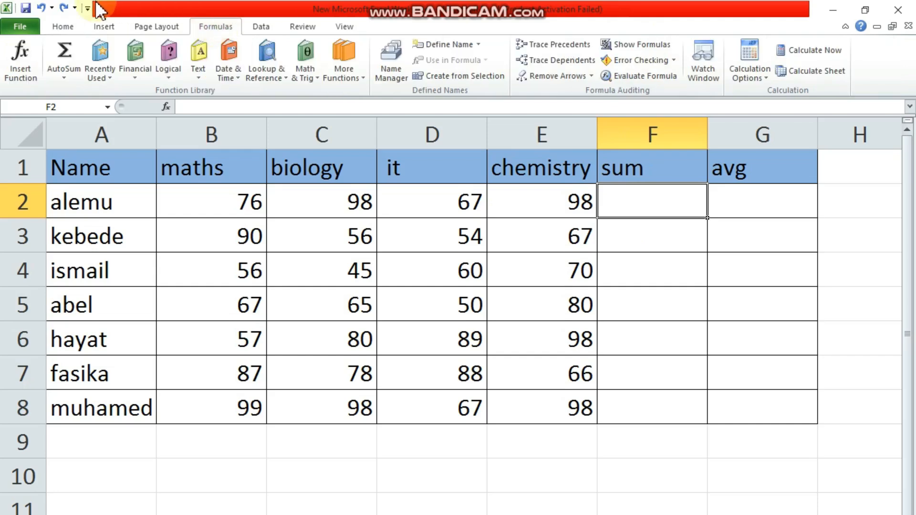
left_click(68, 73)
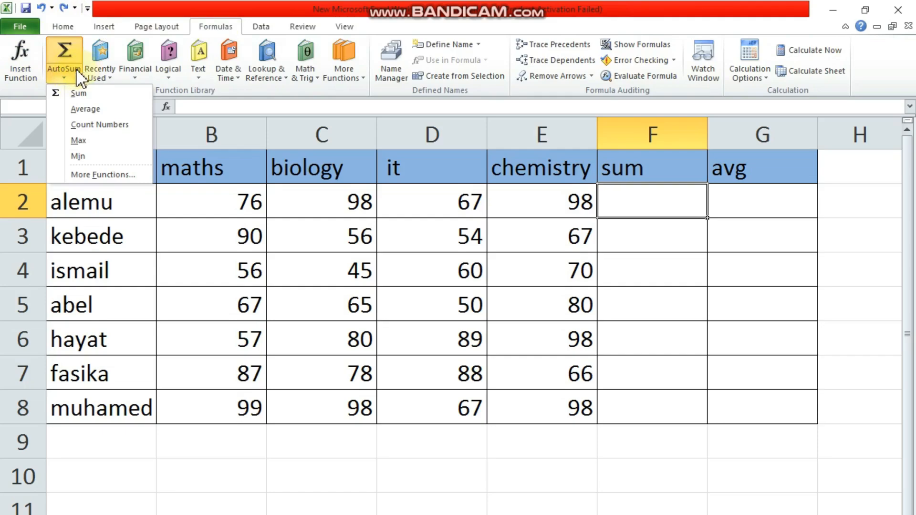
left_click(84, 93)
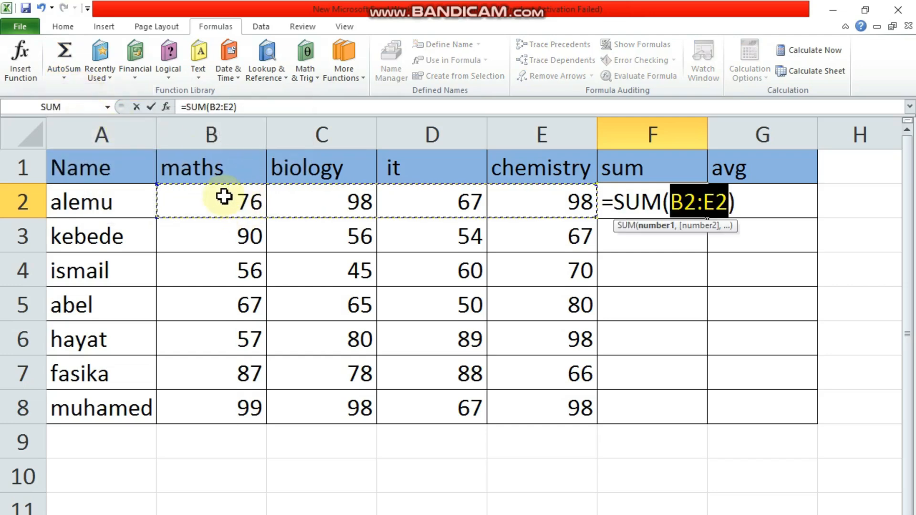
key("Return")
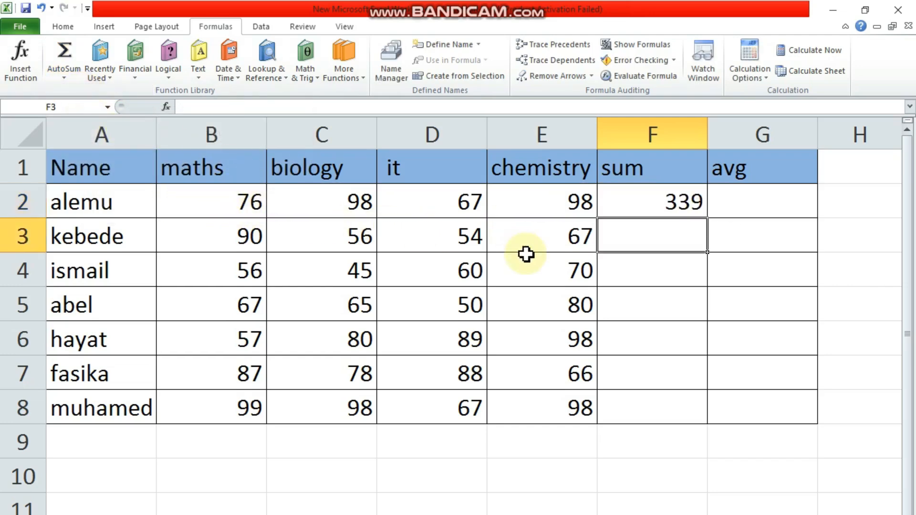
Step: Auto-fill the AutoSum formula from F2 down to F8, and undo both the fill and the AutoSum entry
left_click(627, 203)
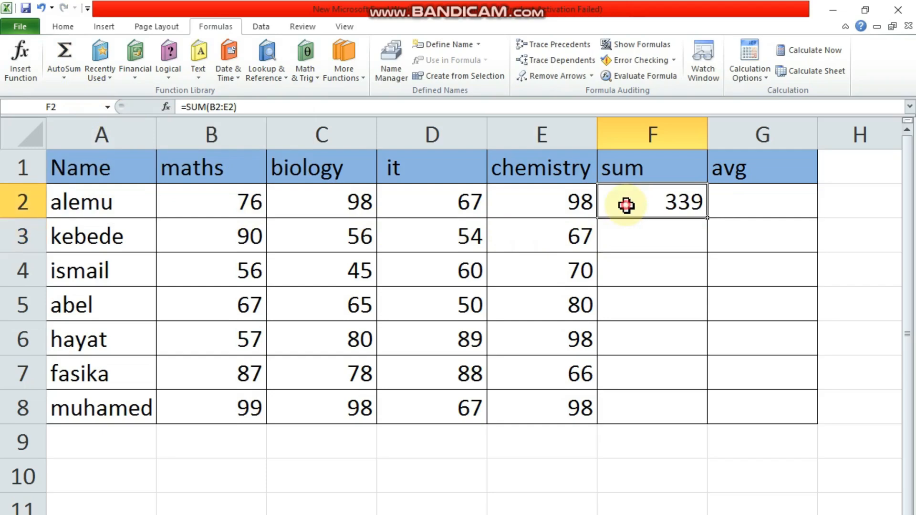
double_click(709, 220)
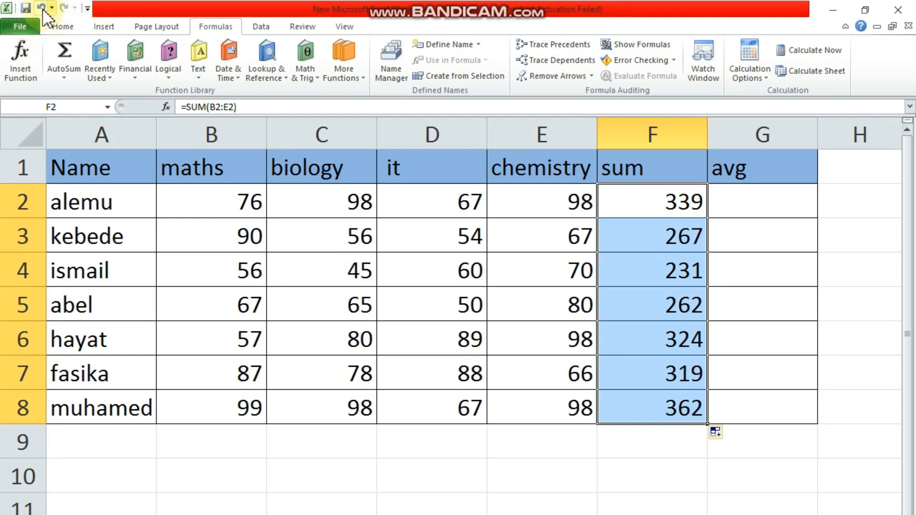
left_click(41, 8)
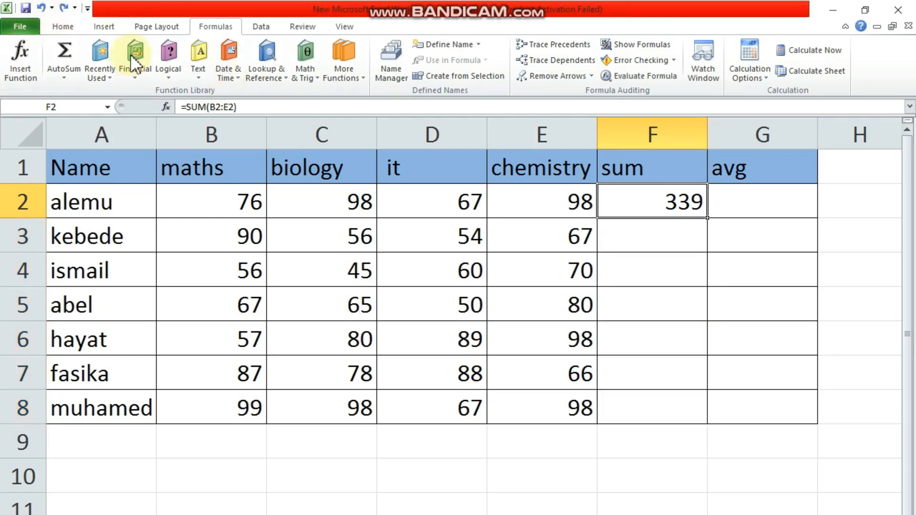
left_click(41, 9)
Step: Enter the formula =SUM(B2:E2) manually in cell F2, using the suggested SUM function
double_click(629, 202)
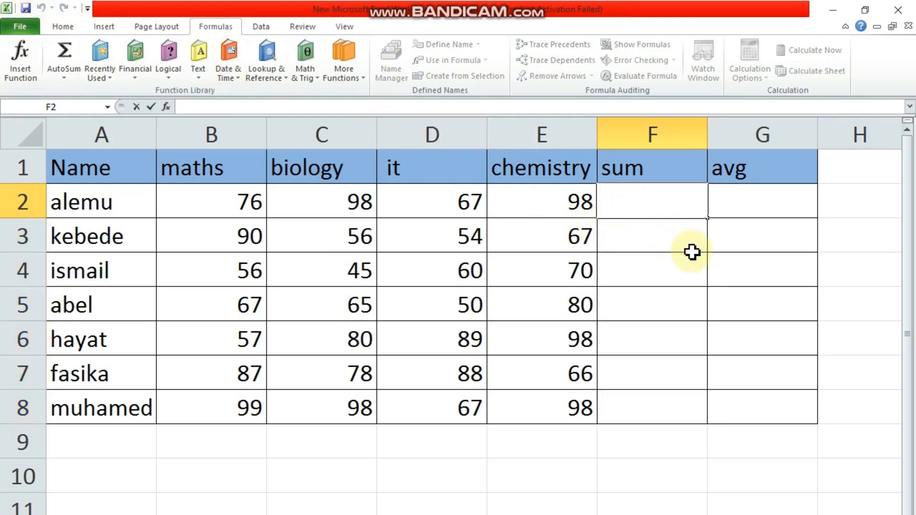
type("=")
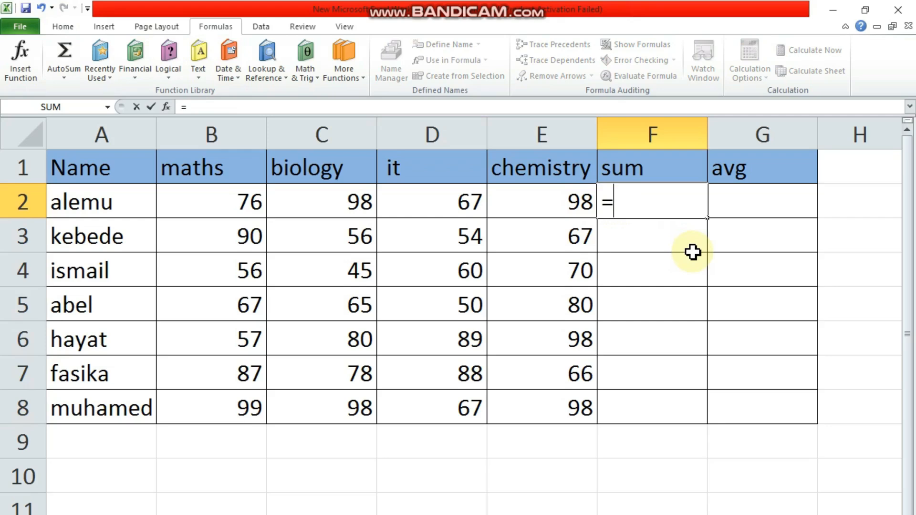
type("sum")
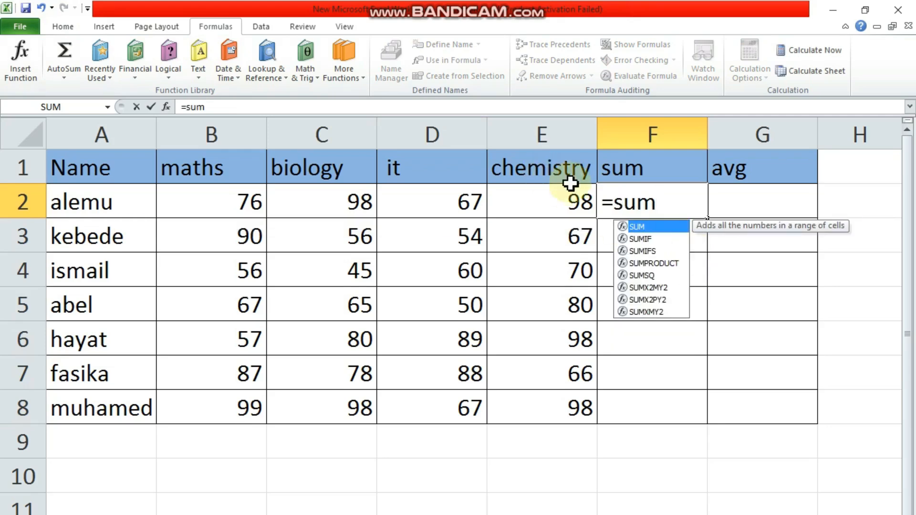
double_click(638, 227)
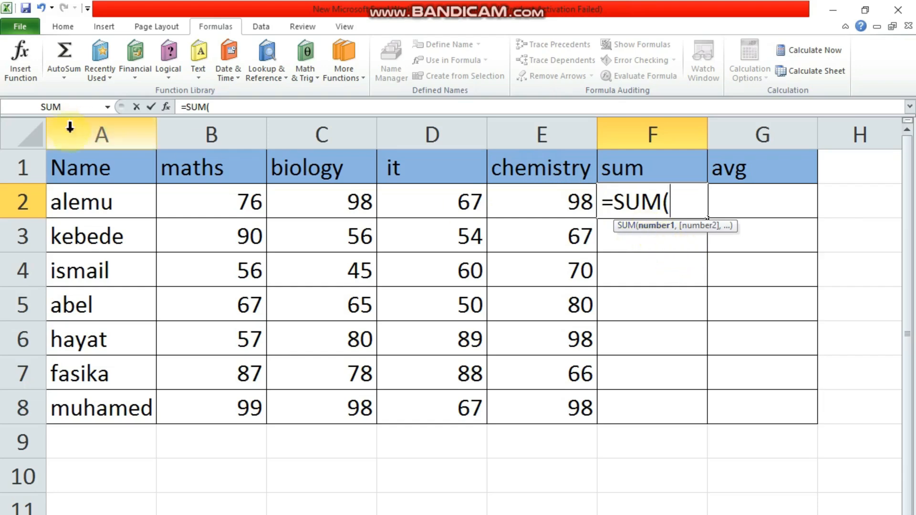
left_click_drag(222, 204, 524, 202)
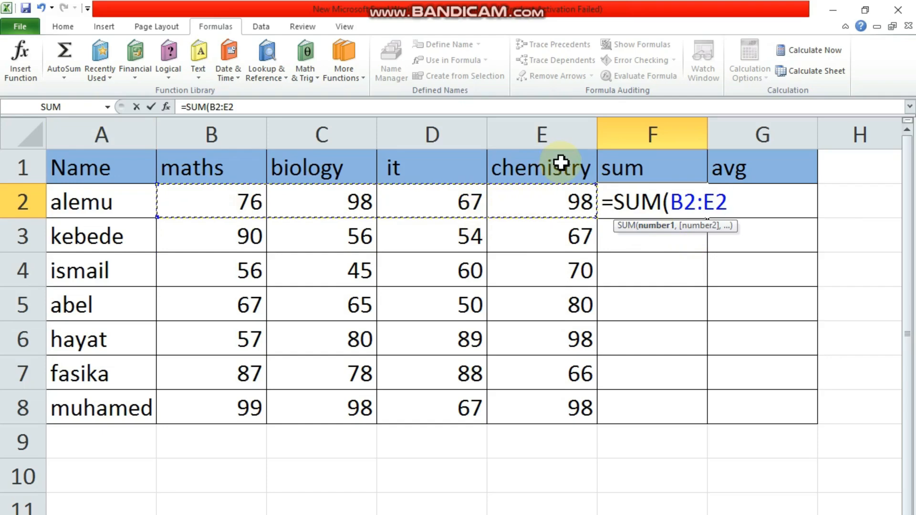
type(")")
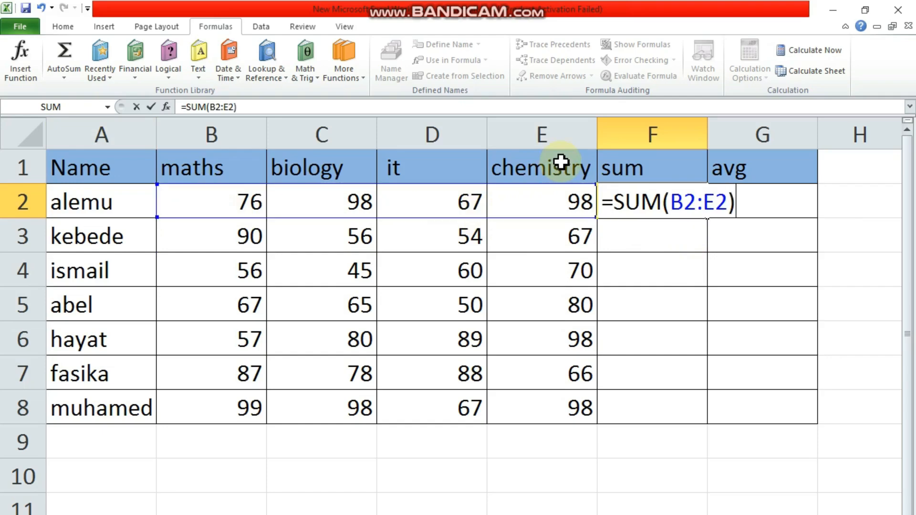
key("Return")
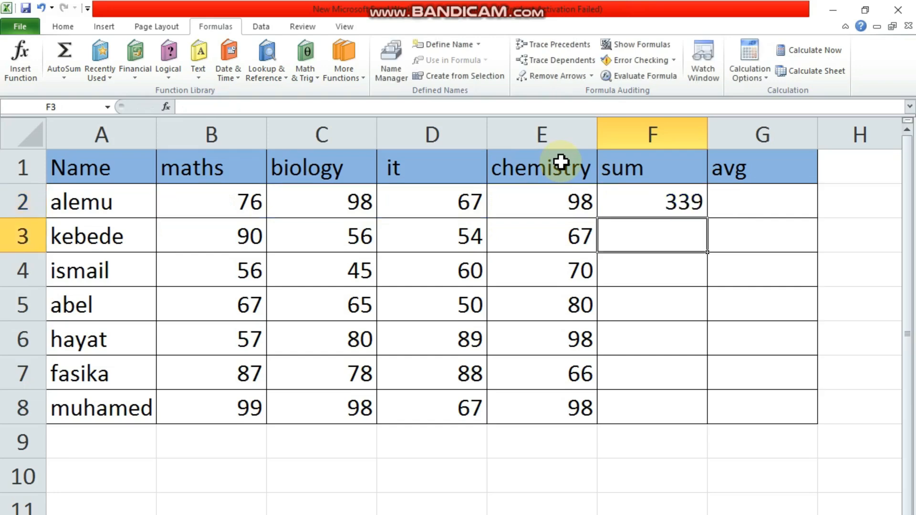
Step: Auto-fill the SUM formula from F2 down to F8 for all remaining students
left_click(645, 203)
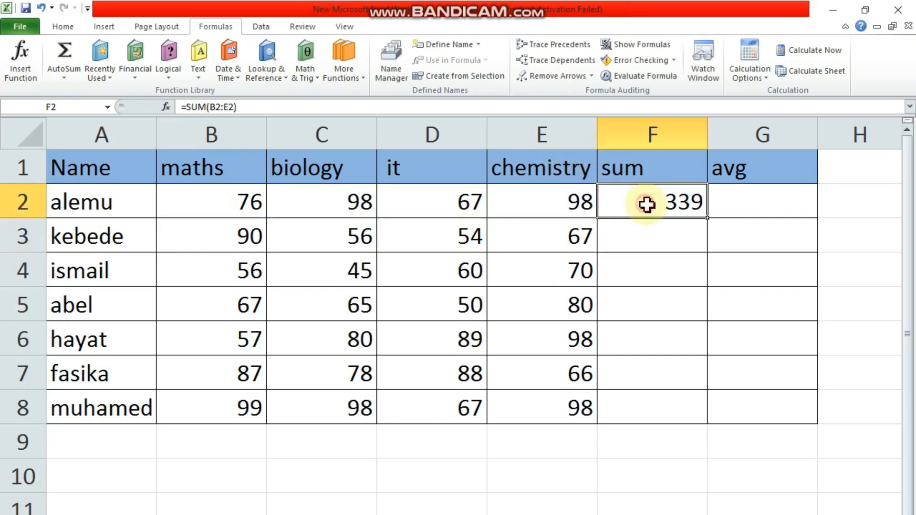
double_click(708, 217)
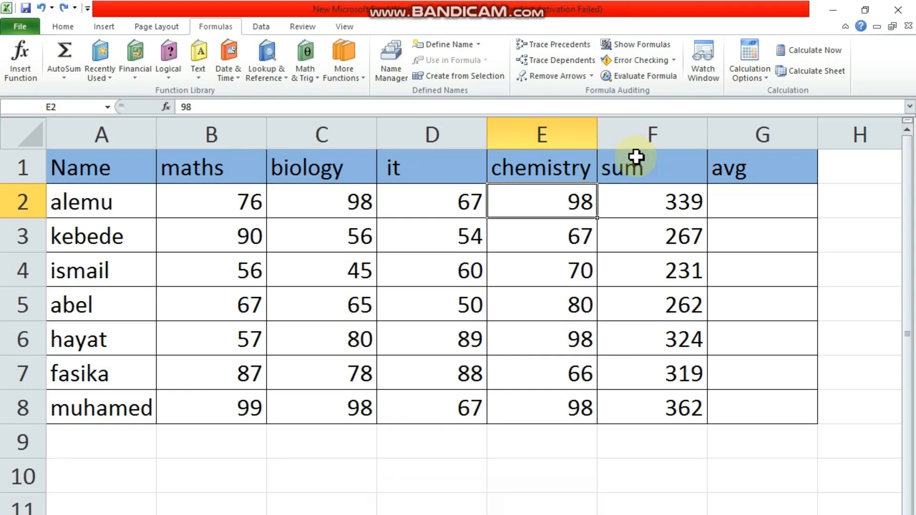
left_click(578, 77)
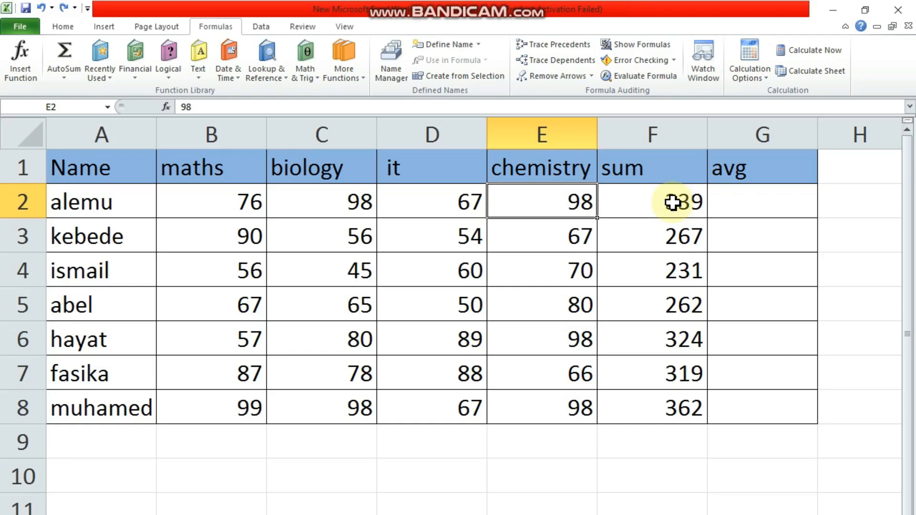
Step: Enter the formula =AVERAGE(B2:E2) manually in cell G2, using the suggested AVERAGE function
left_click(758, 210)
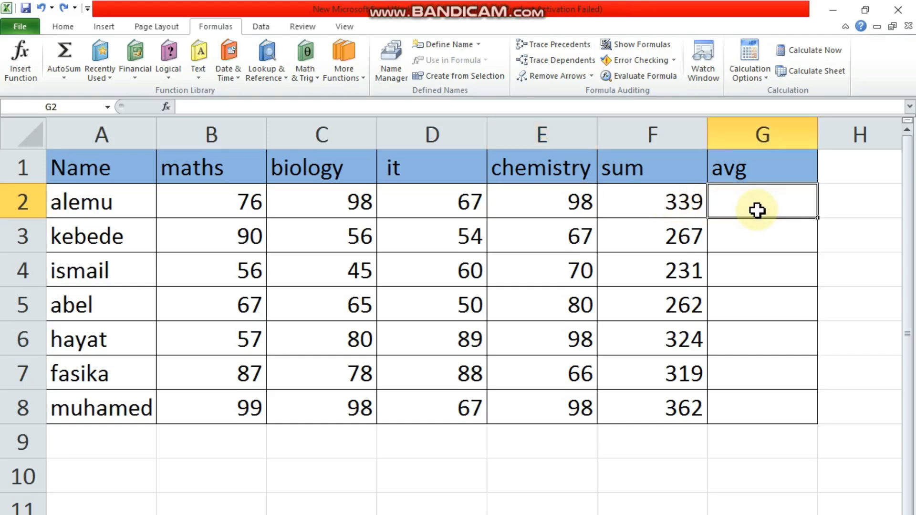
type("=")
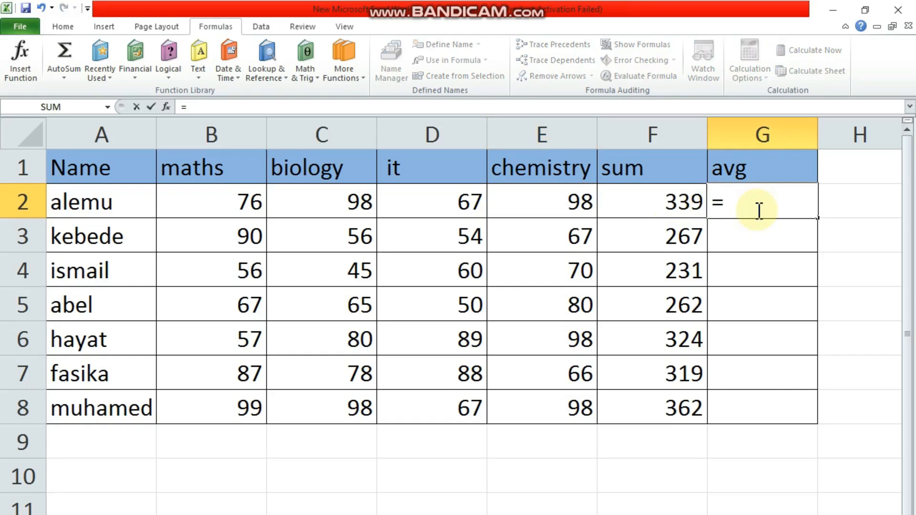
type("ave")
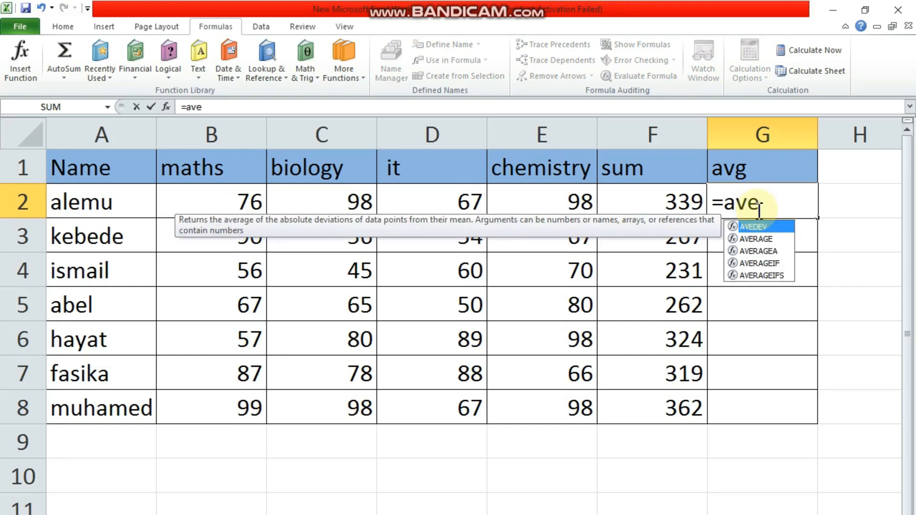
left_click(754, 237)
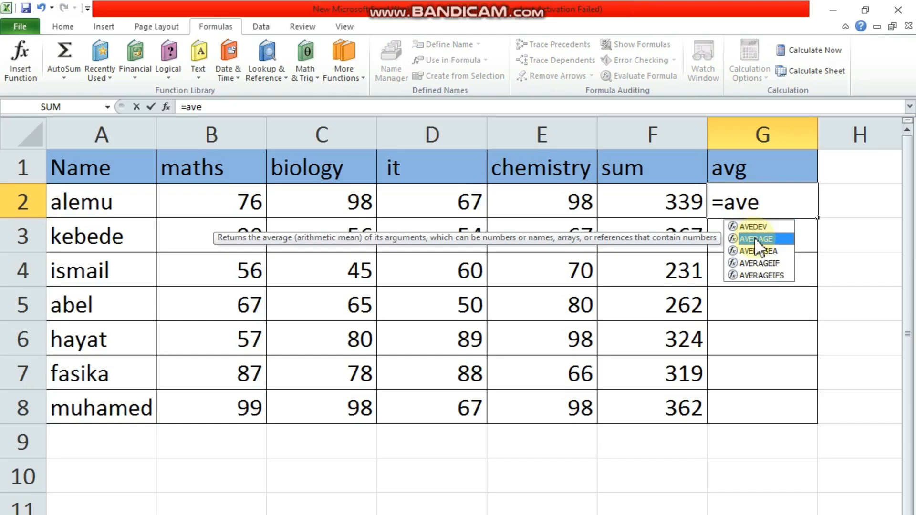
double_click(754, 237)
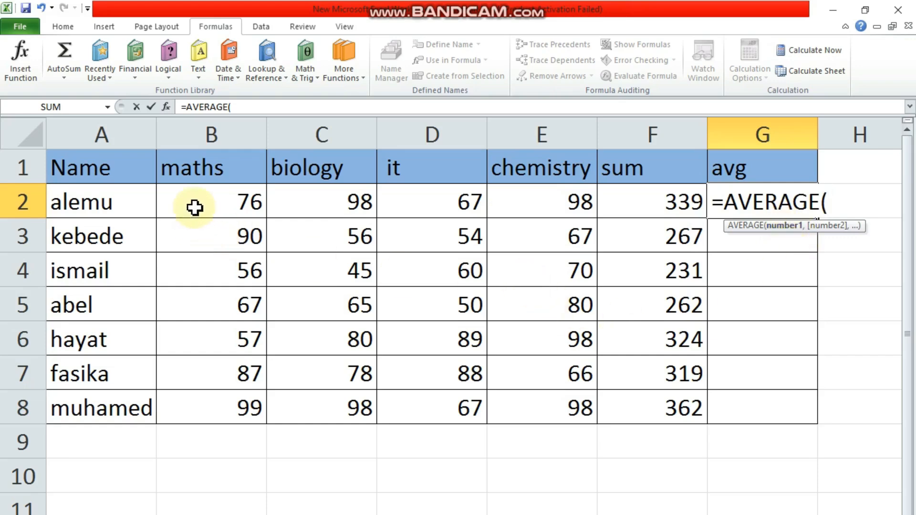
left_click_drag(186, 201, 539, 211)
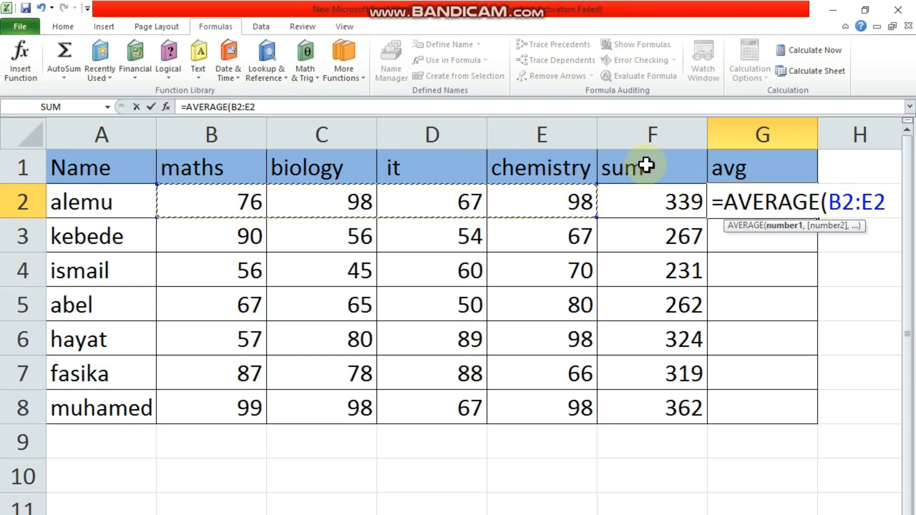
type(")")
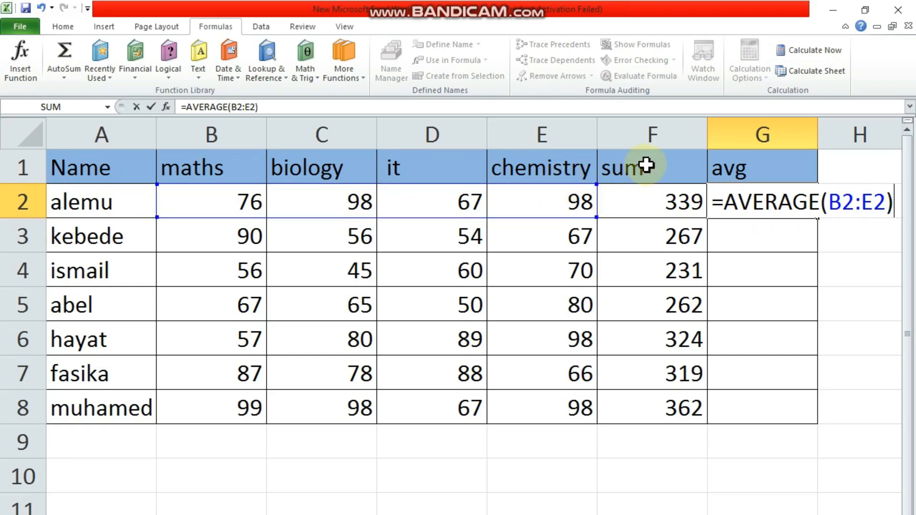
key("Return")
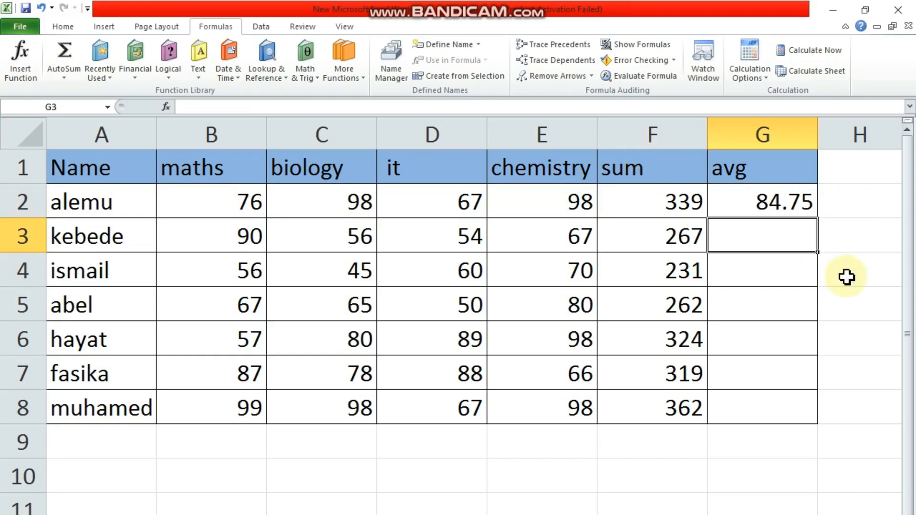
Step: Auto-fill the AVERAGE formula from G2 down to G8, and undo both the fill and the formula entry
left_click(807, 203)
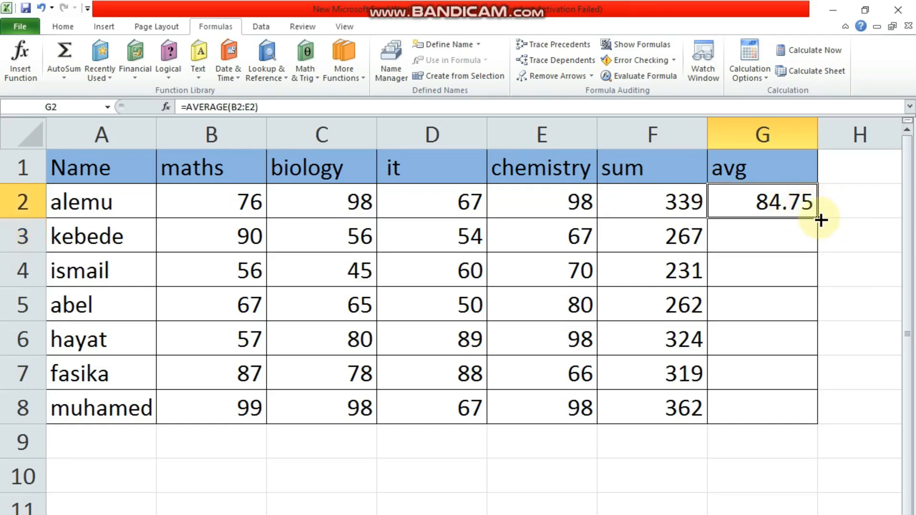
double_click(821, 219)
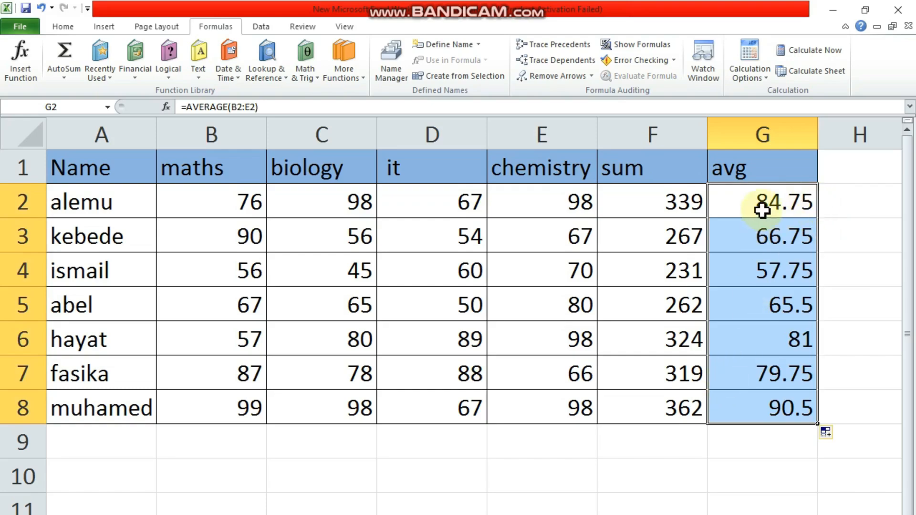
left_click(763, 349)
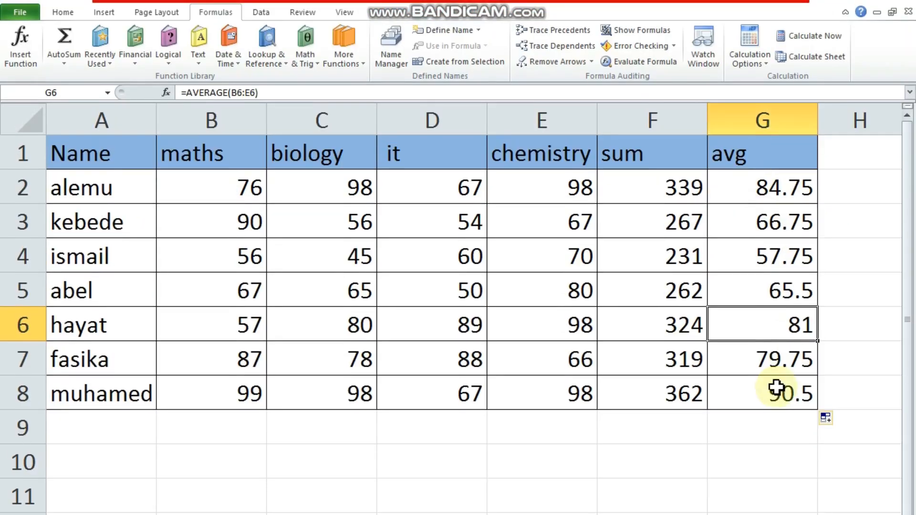
left_click(824, 251)
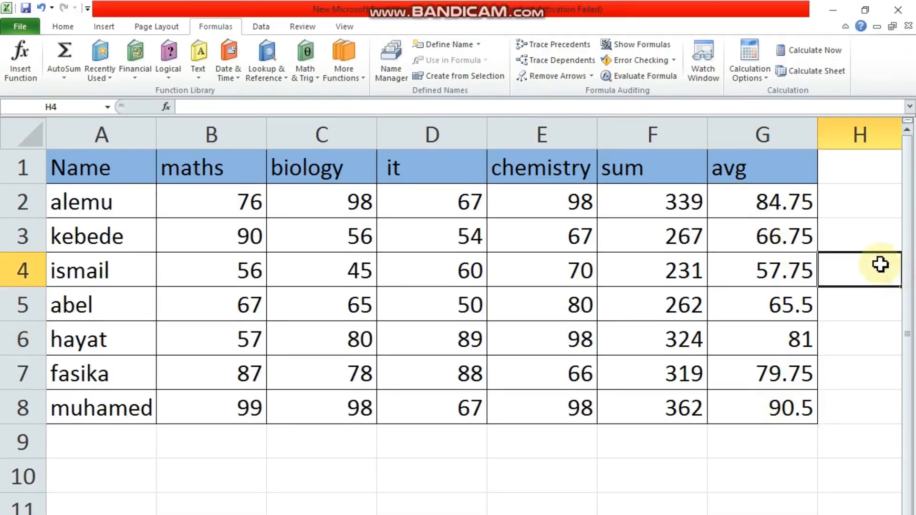
left_click(38, 8)
left_click(38, 8)
left_click(39, 7)
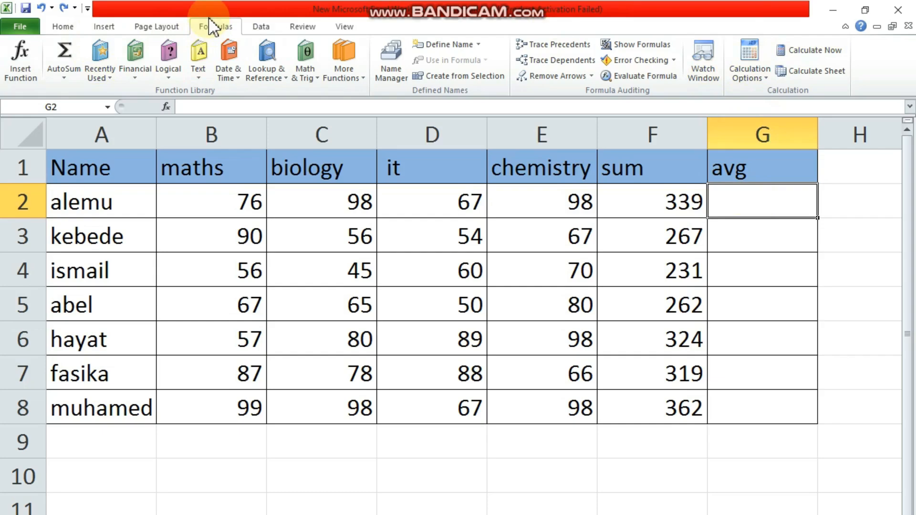
Step: Insert the AutoSum Average function in cell G2 and shrink its range to B2:E2, excluding the sum column
left_click(64, 76)
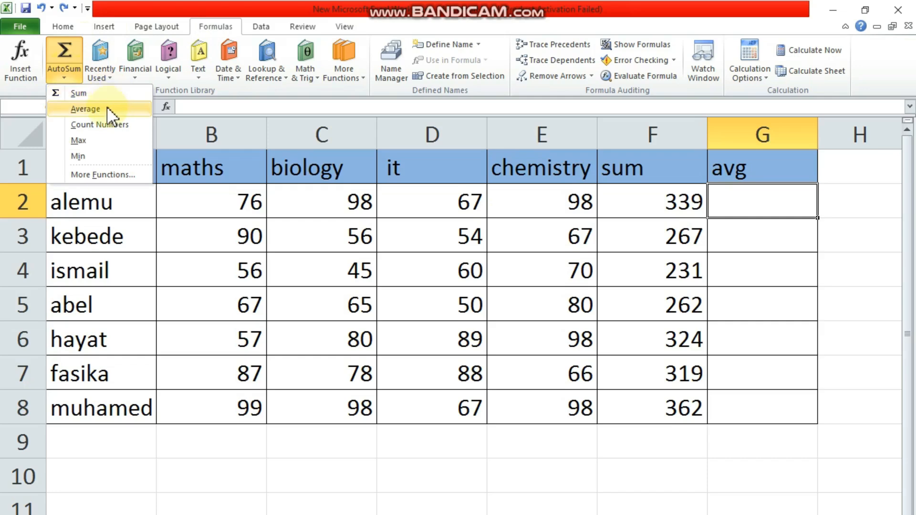
left_click(86, 109)
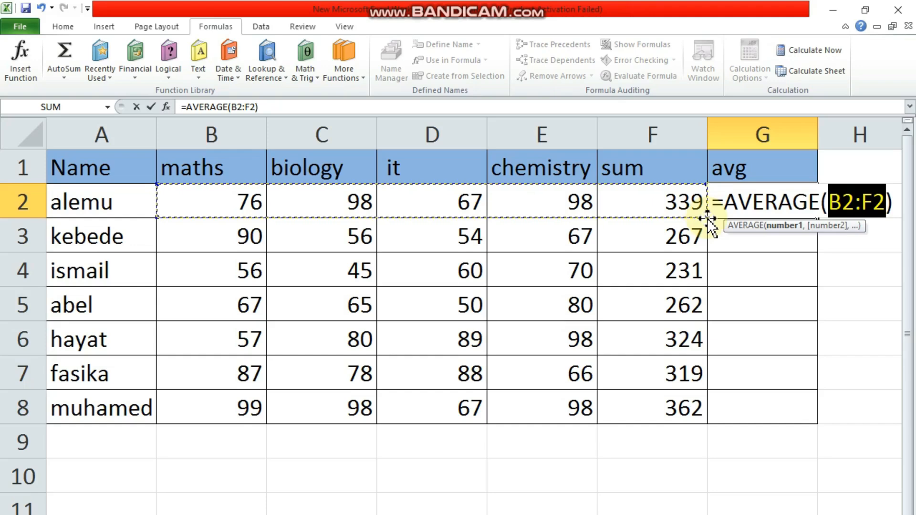
left_click_drag(706, 218, 620, 191)
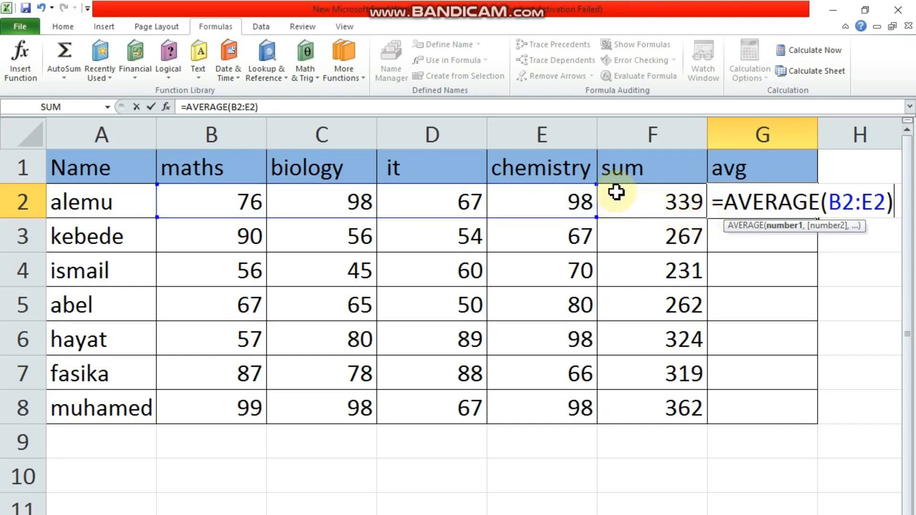
key("Return")
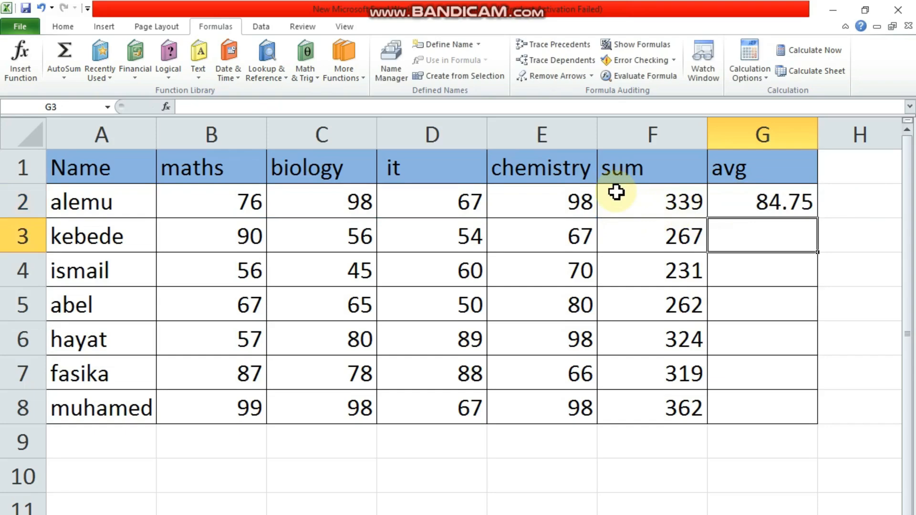
Step: Fill the AVERAGE formula down column G, undo that fill, and auto-fill it again from G2 to G8
left_click(756, 200)
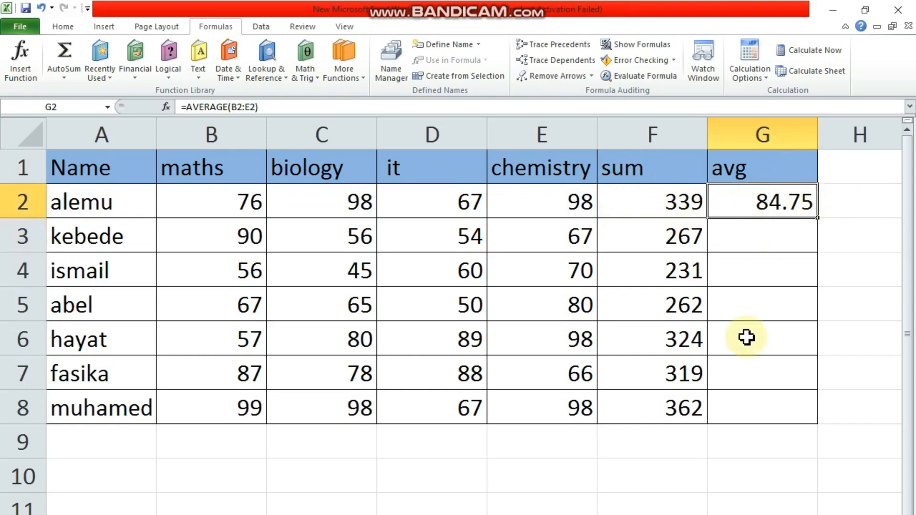
left_click_drag(818, 220, 800, 389)
left_click(41, 8)
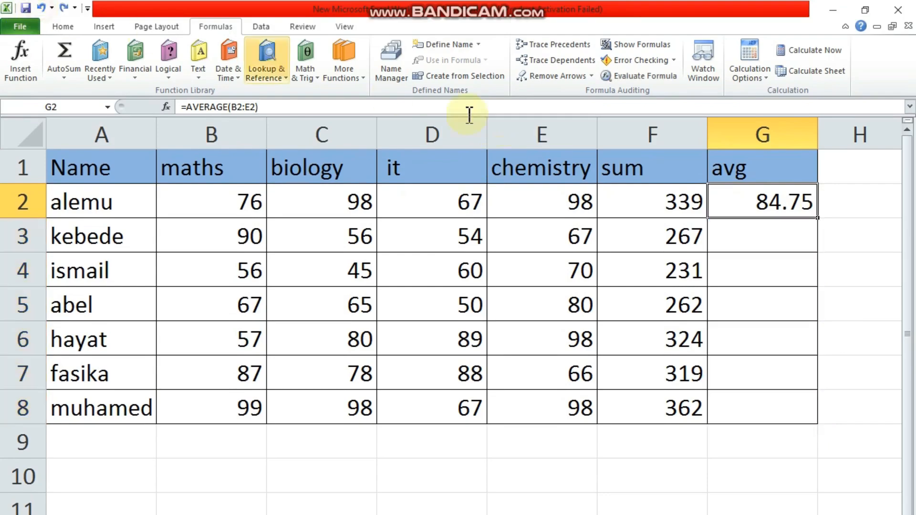
double_click(819, 219)
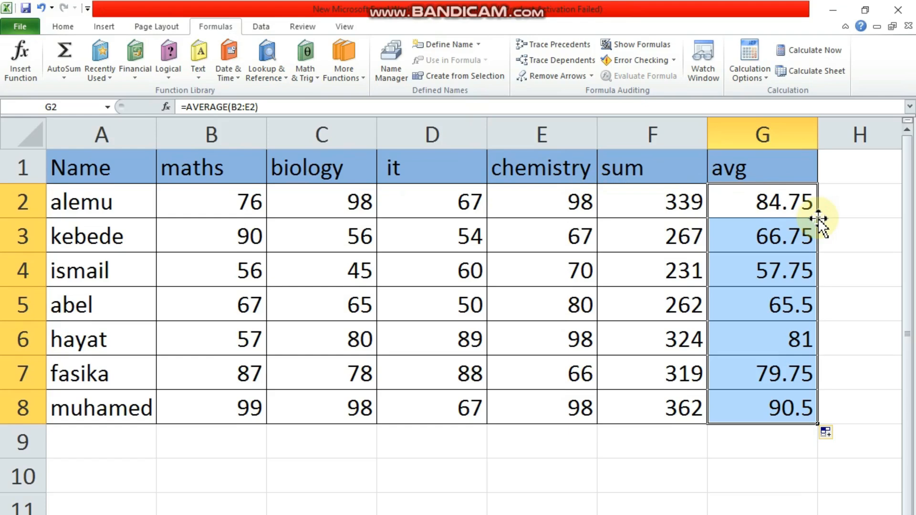
left_click(478, 240)
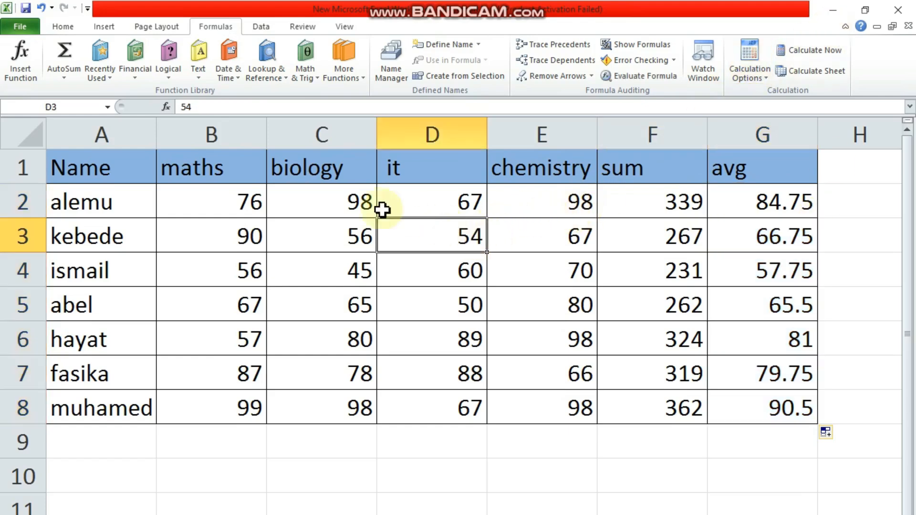
Step: Change the maths mark in cell B2 to 16 and check the sum in F2
double_click(249, 201)
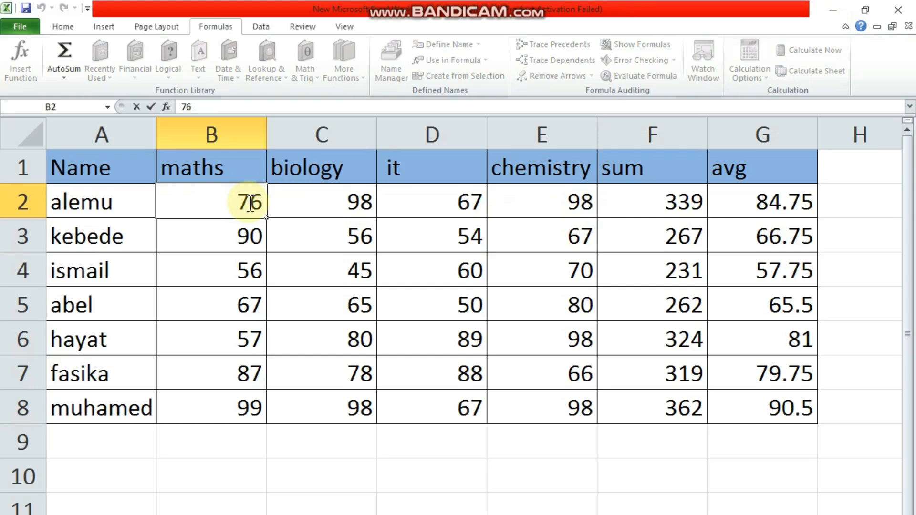
key("BackSpace")
type("1")
key("Return")
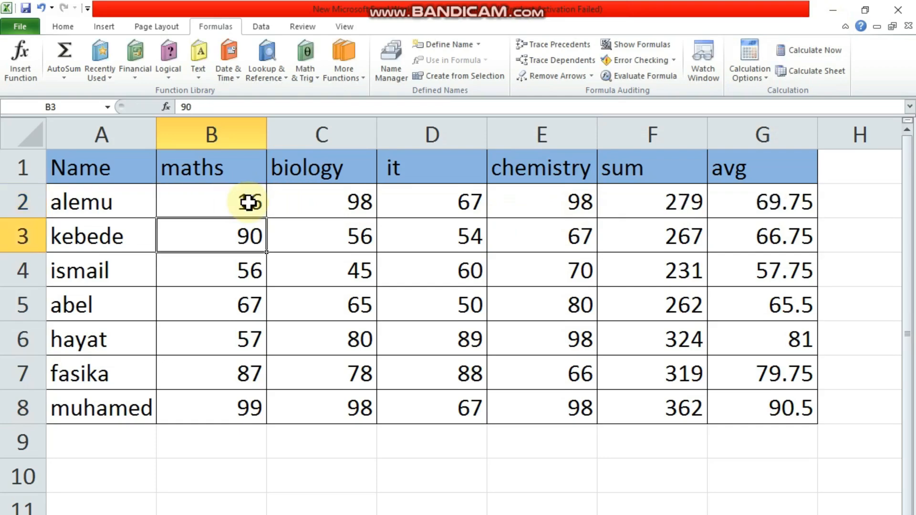
left_click(675, 210)
Step: Change the chemistry mark in cell E2 to 18 and check the sum and average columns
double_click(583, 210)
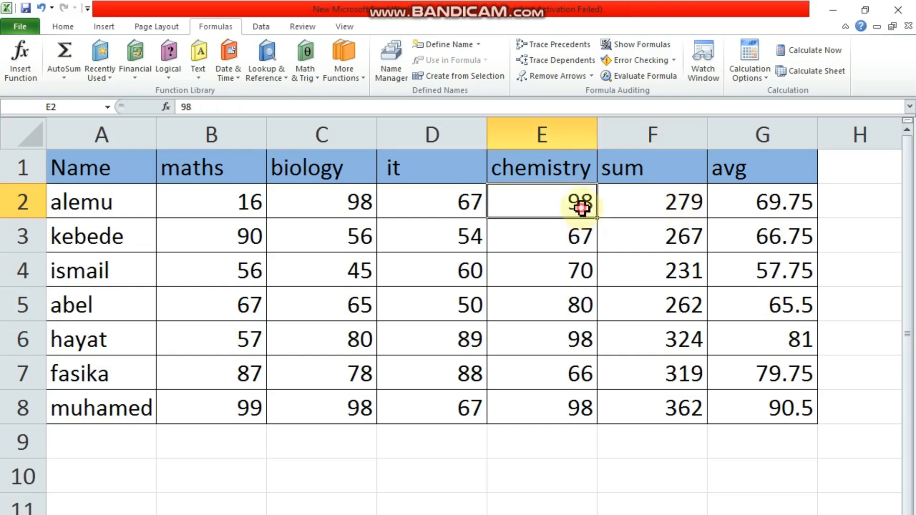
type("1")
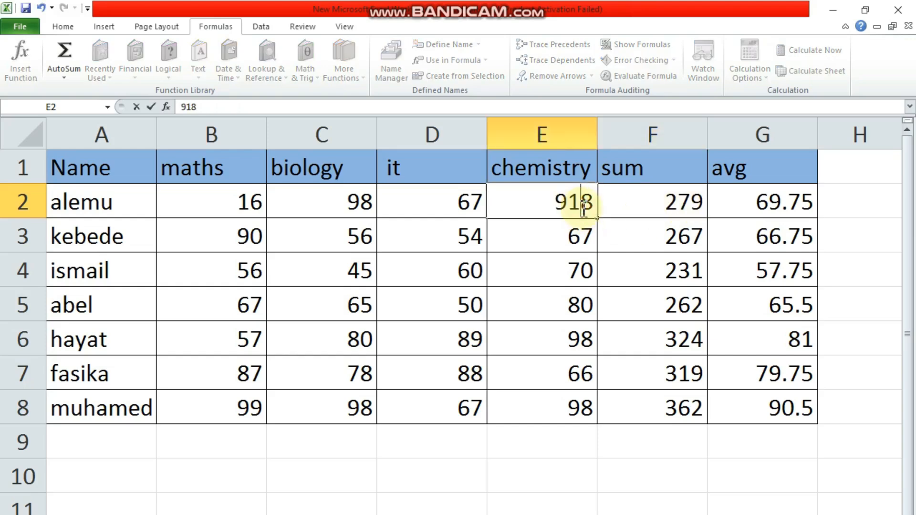
left_click(567, 210)
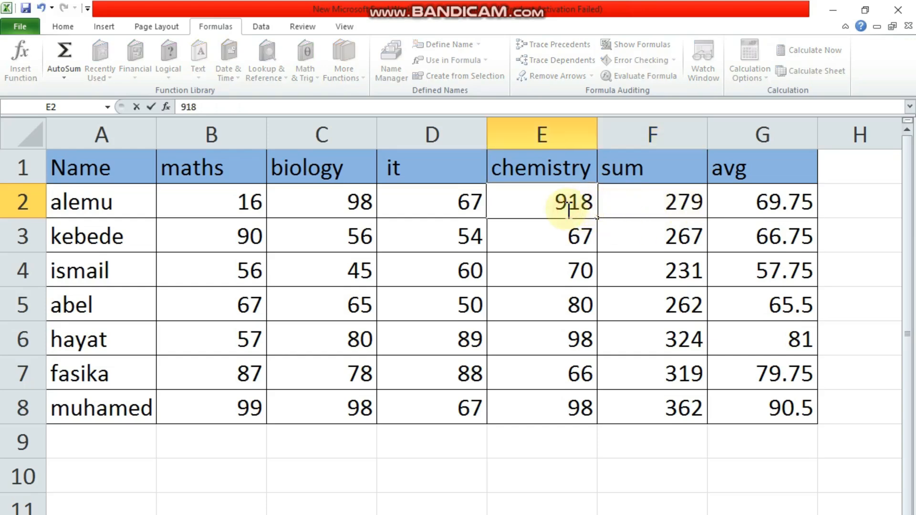
key("BackSpace")
left_click(648, 211)
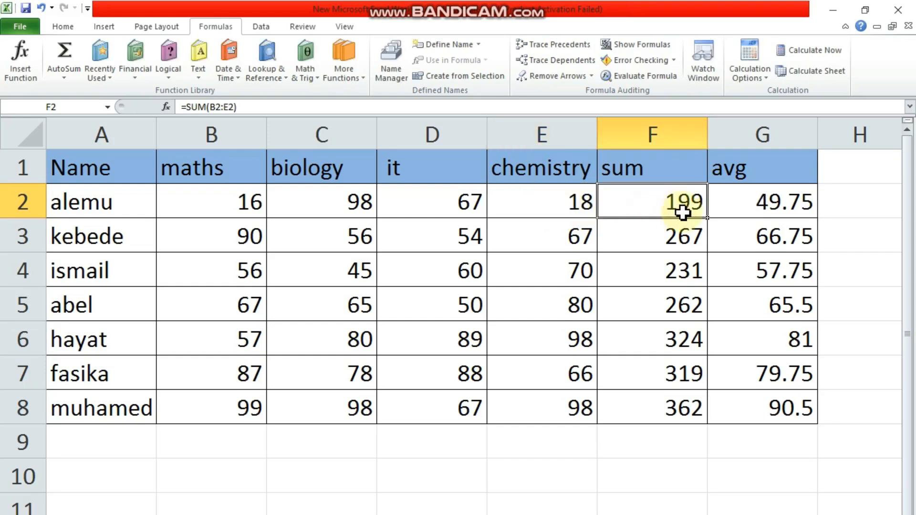
left_click(791, 234)
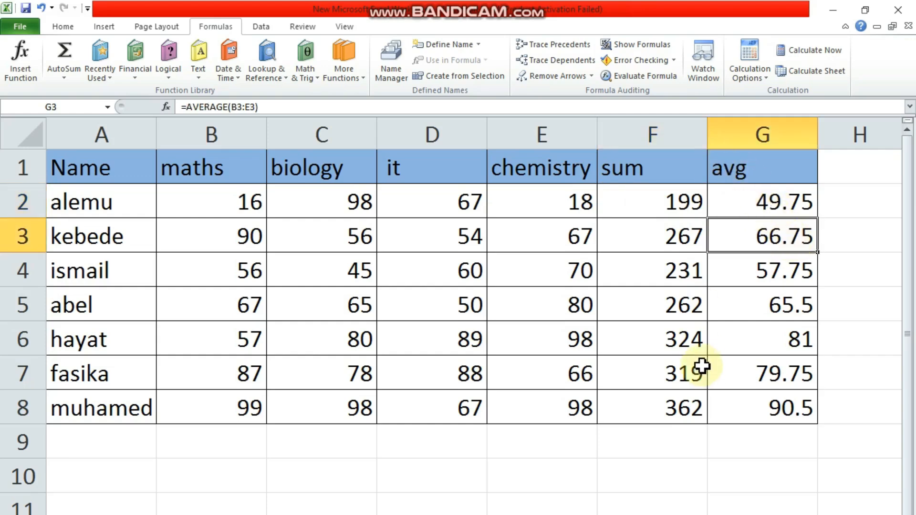